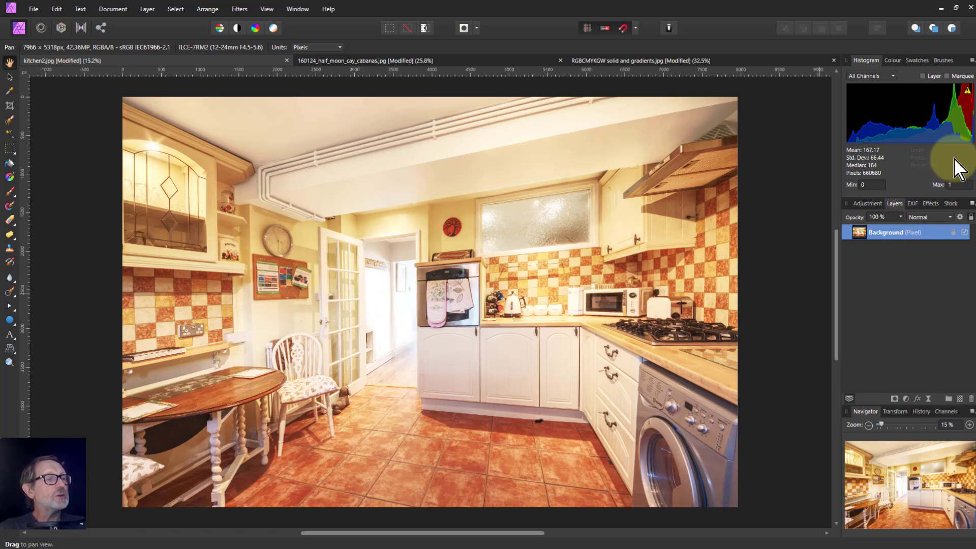
Duplicate the kitchen Background layer, hide both copies, and check Document > Transparent Background.
mouse_move(968, 147)
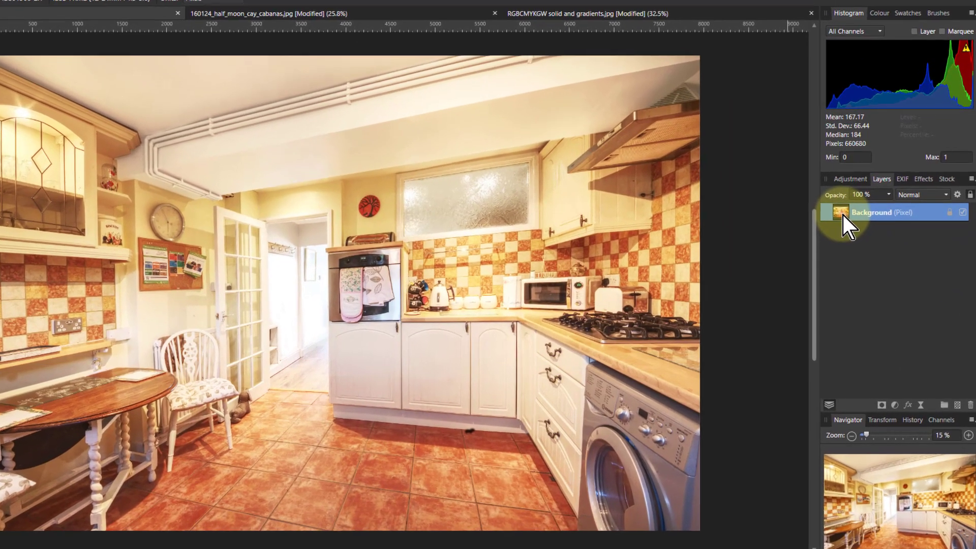
key(ctrl+j)
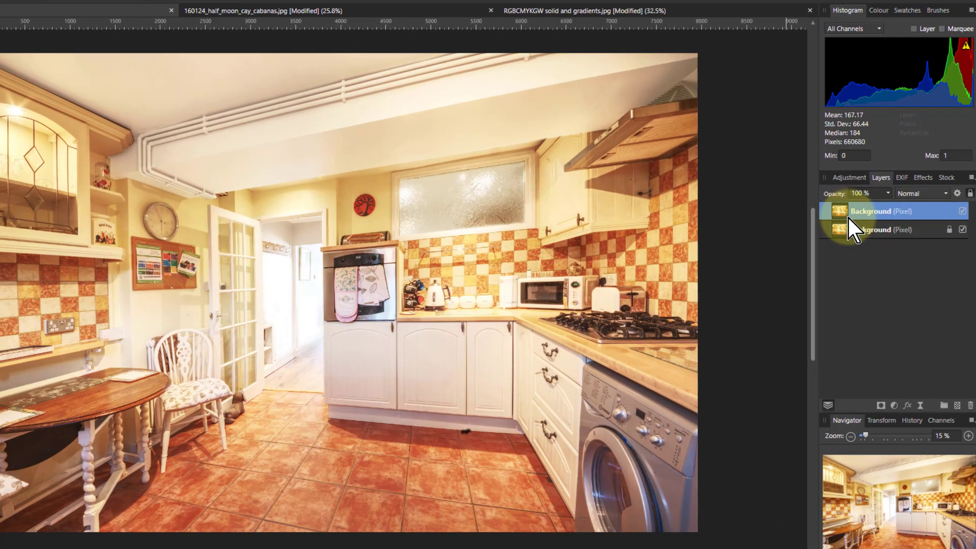
click(962, 229)
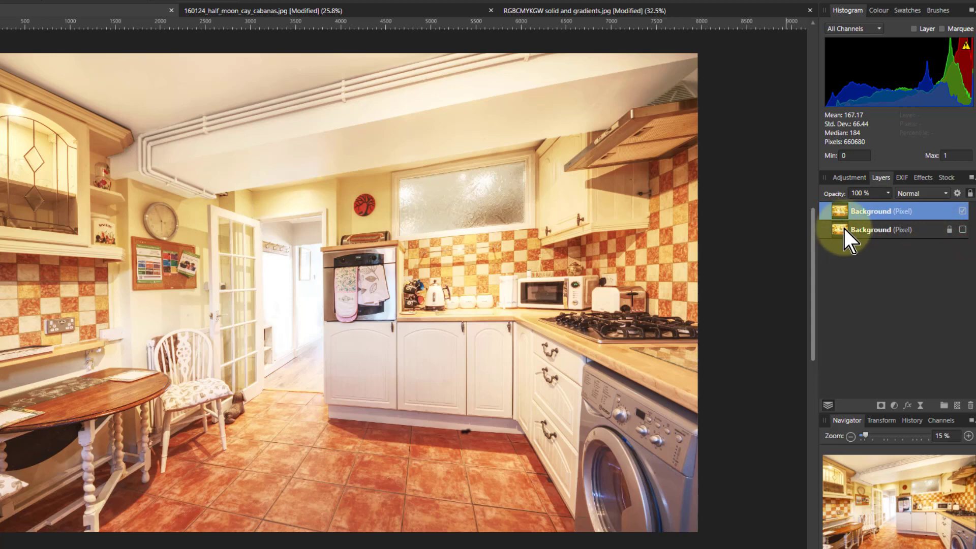
click(962, 212)
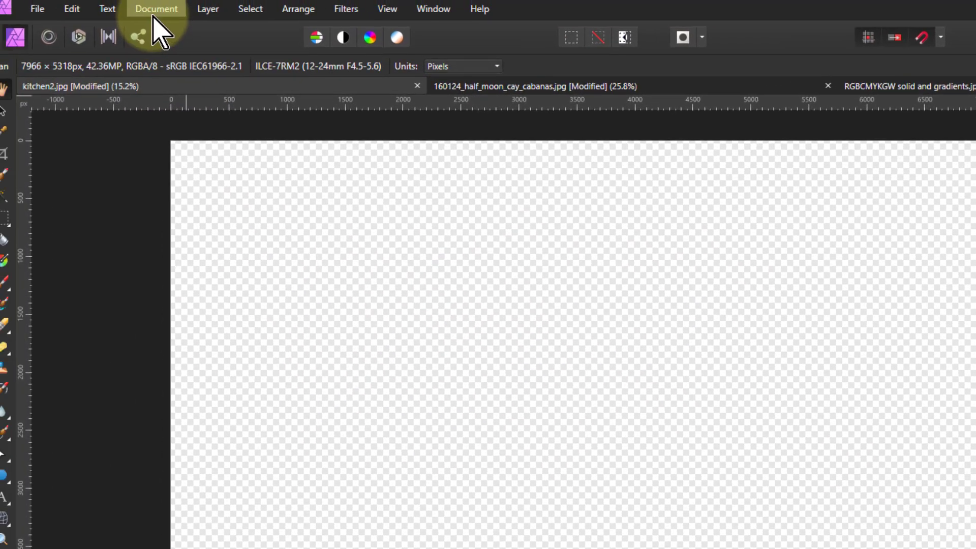
click(157, 10)
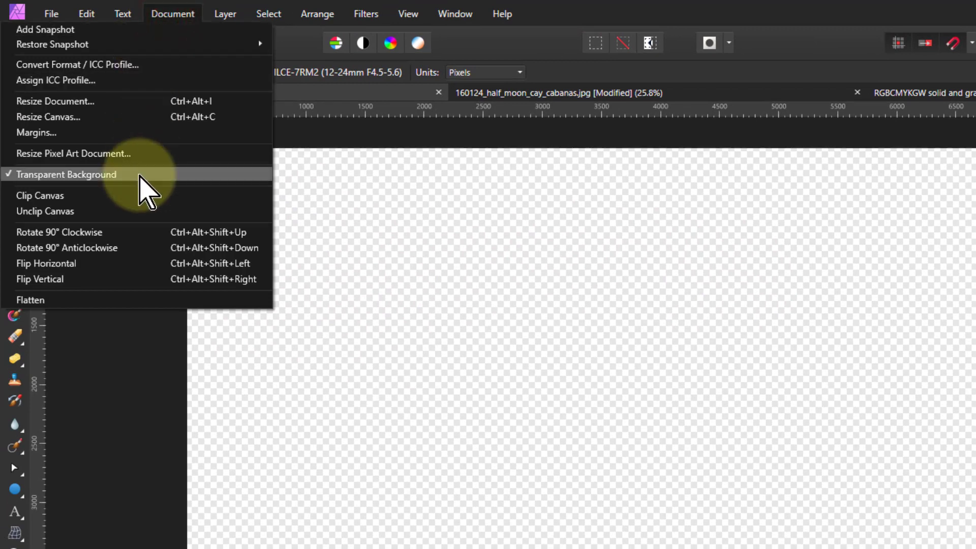
key(Escape)
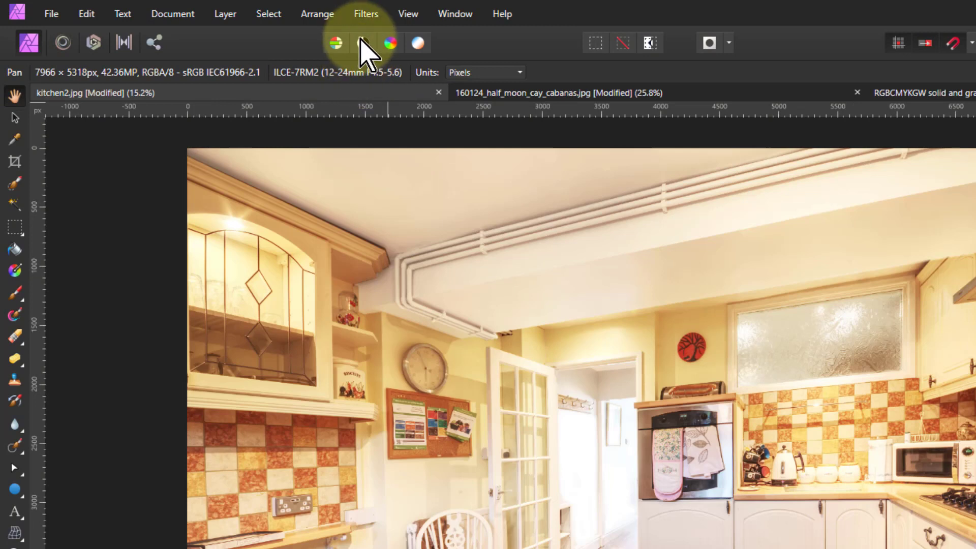
Apply Filters > Colours > Erase White Paper to the top kitchen Background copy.
click(364, 15)
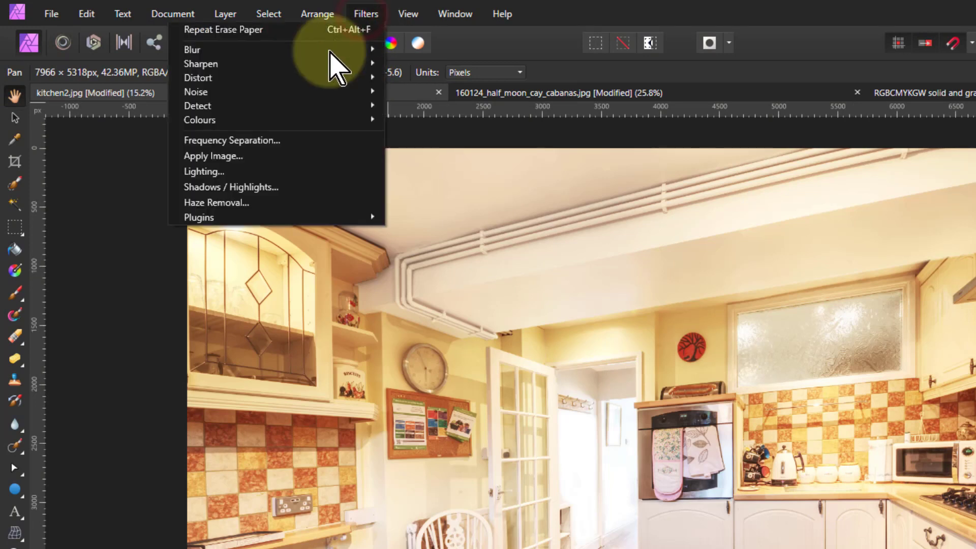
click(241, 121)
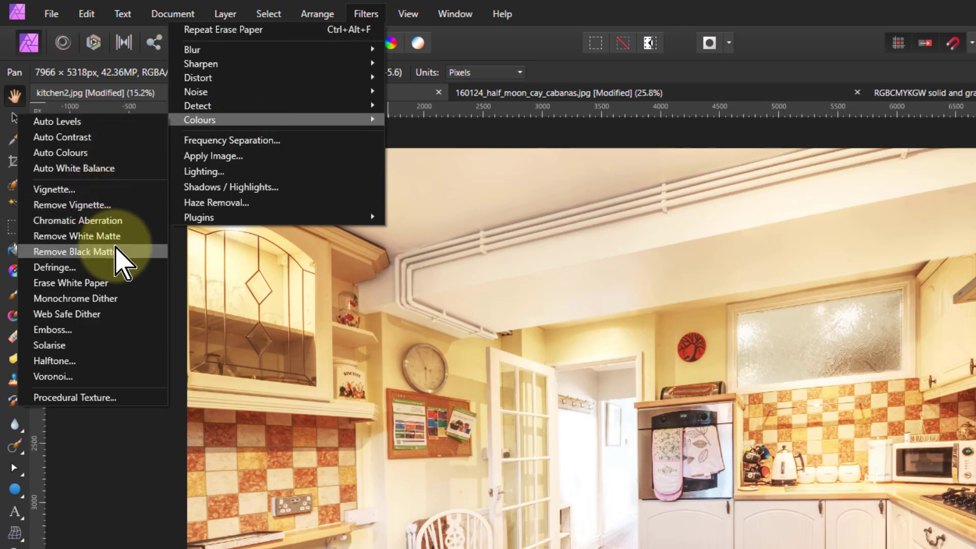
click(108, 284)
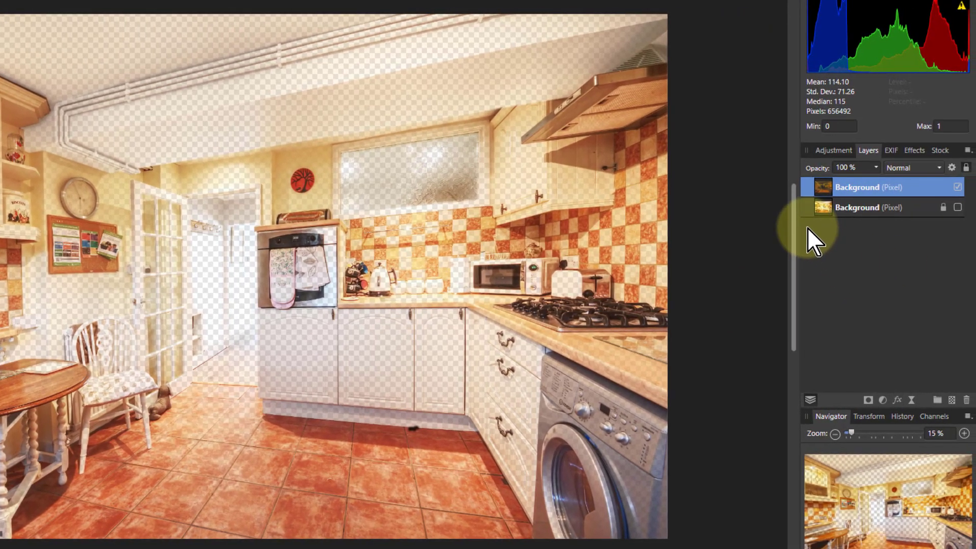
Toggle the original and erased Background layers on and off to compare, ending with both visible.
click(957, 207)
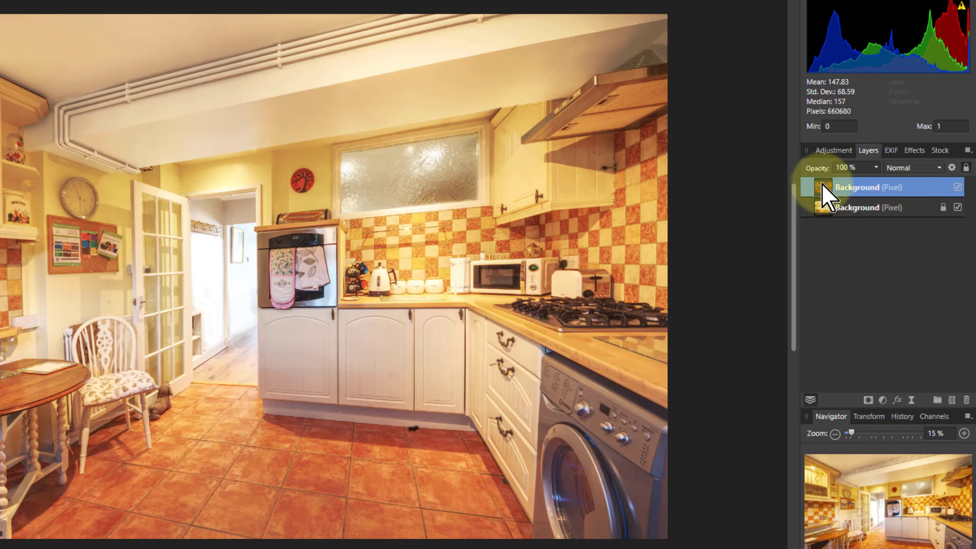
click(958, 187)
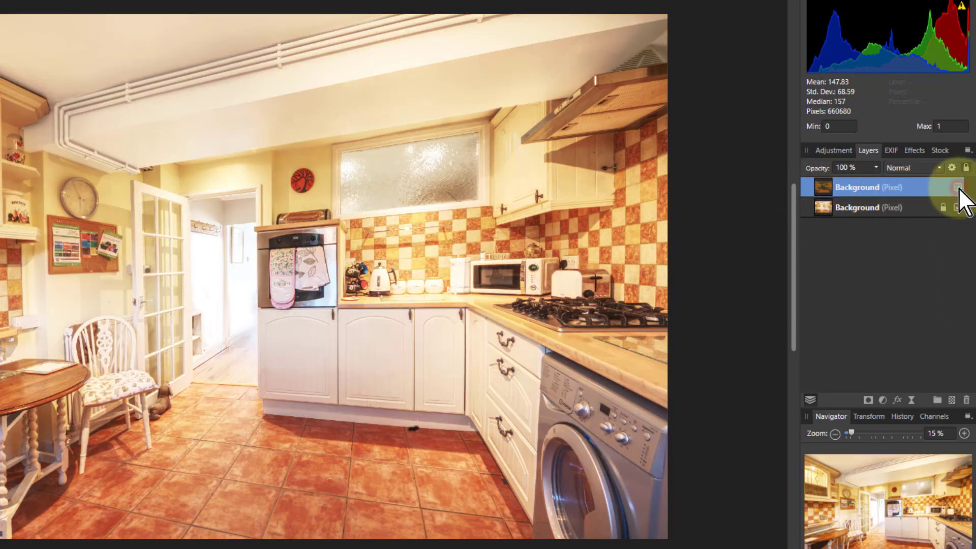
click(957, 187)
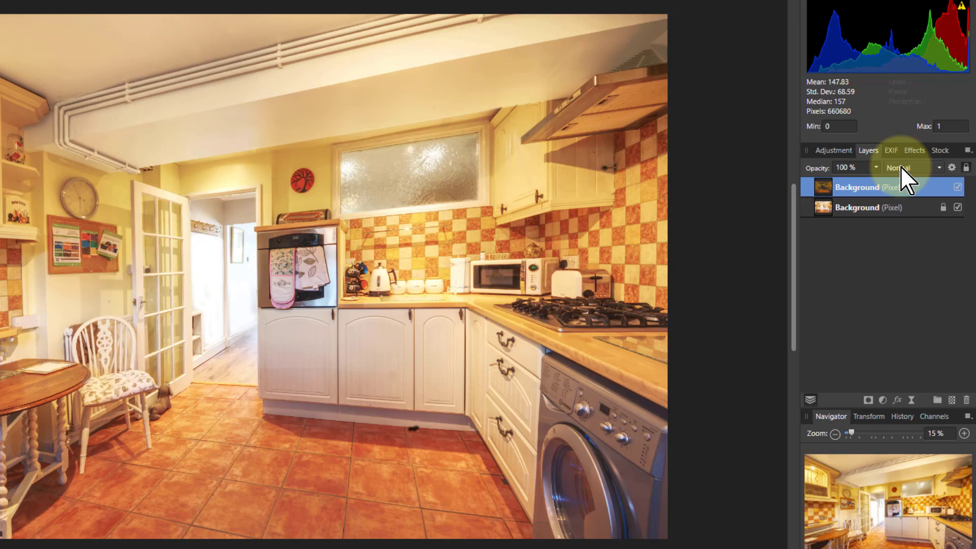
click(957, 207)
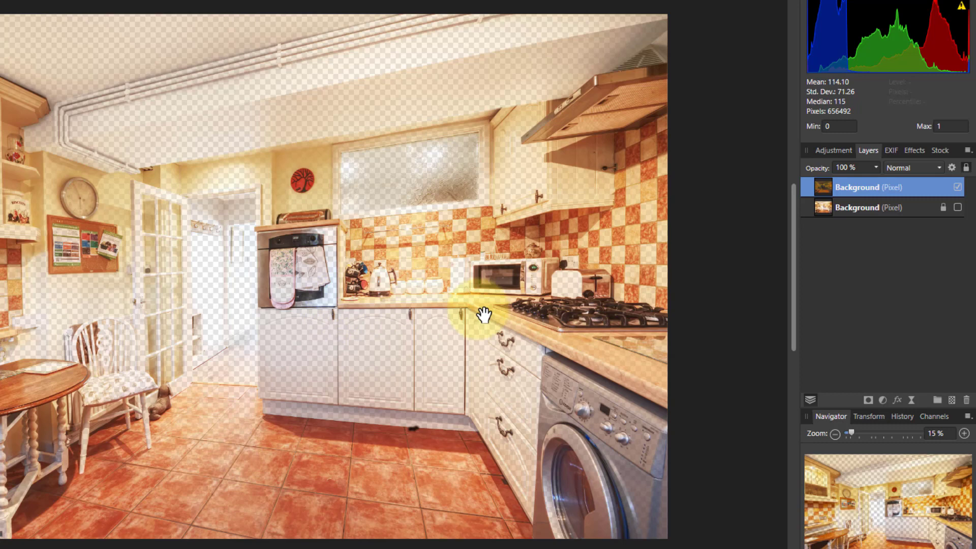
click(958, 208)
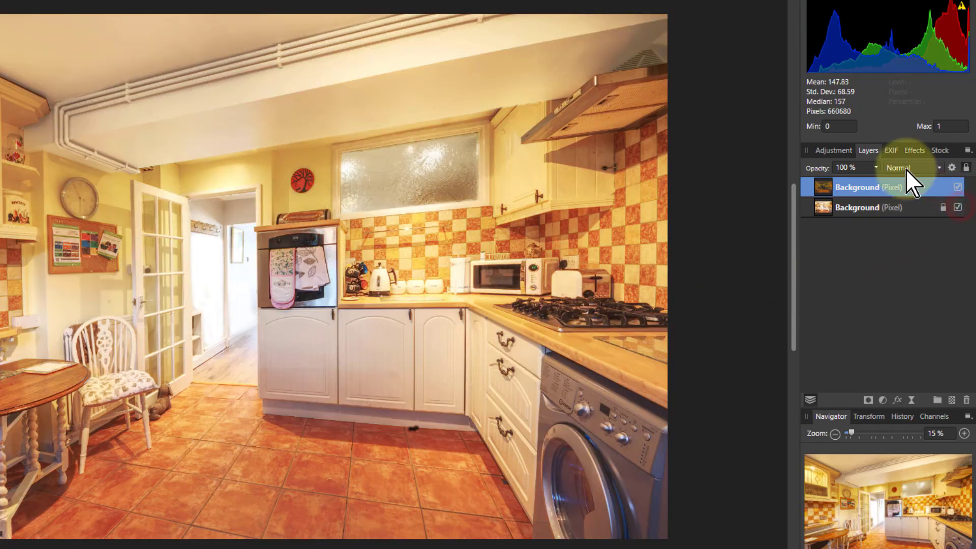
Preview blend modes and set the top kitchen copy to Screen.
click(905, 168)
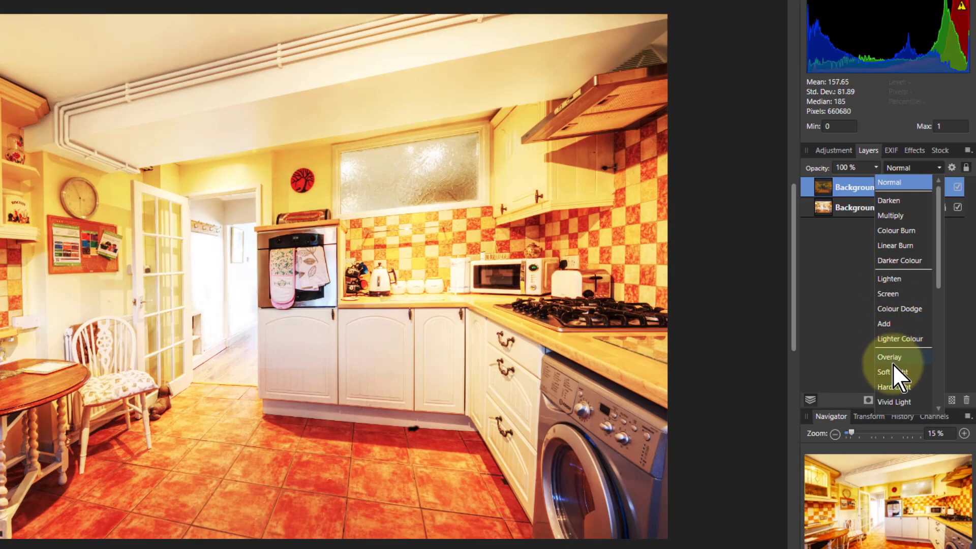
scroll(892, 361, down, 1)
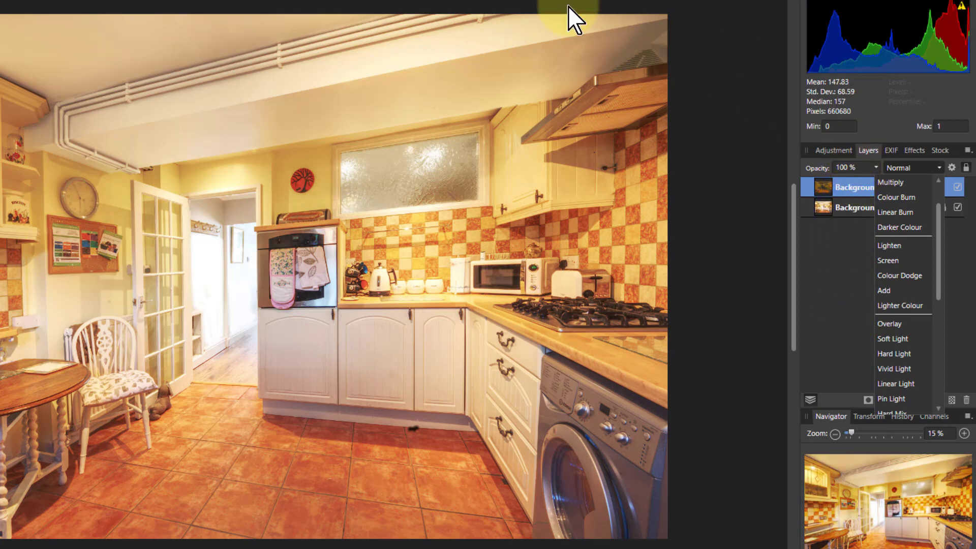
click(882, 261)
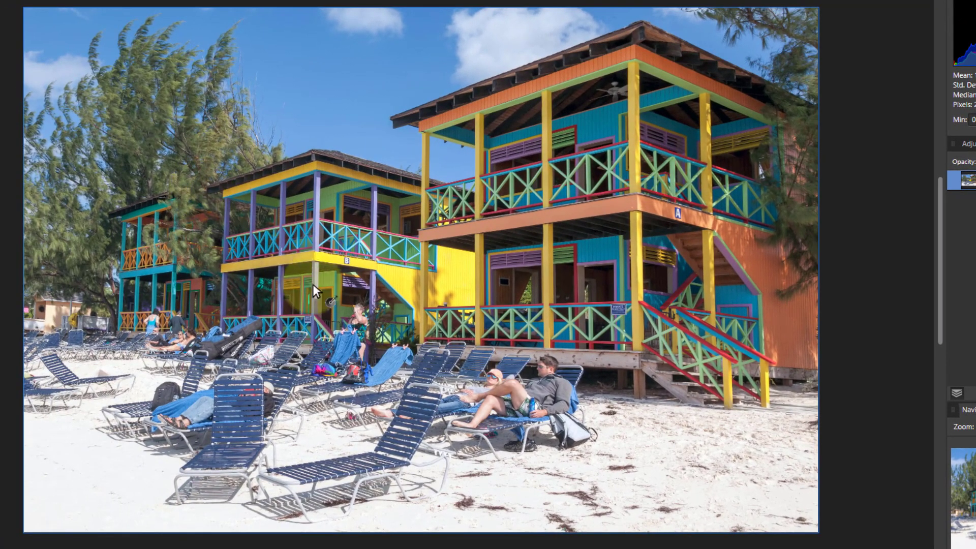
Duplicate the beach photo's Background layer and hide the original beneath it.
click(281, 269)
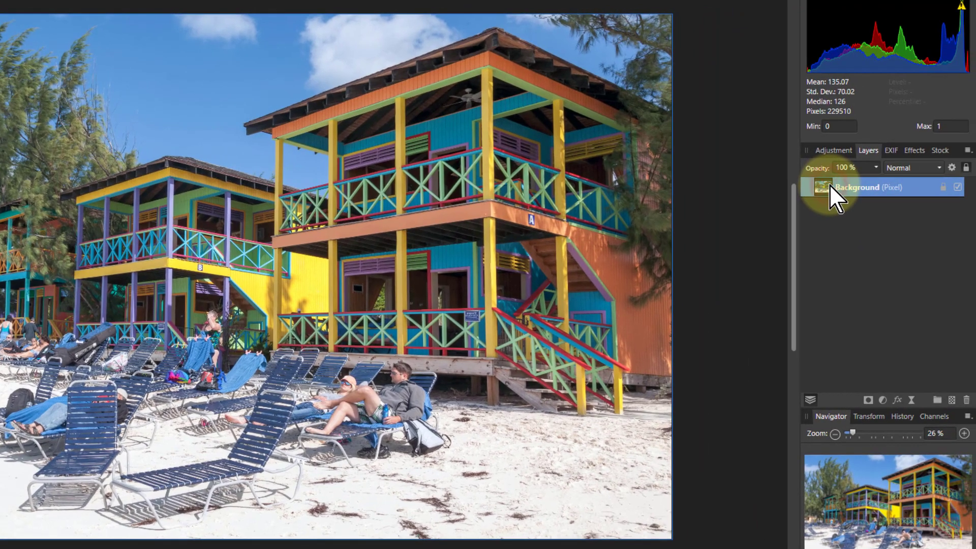
key(ctrl+j)
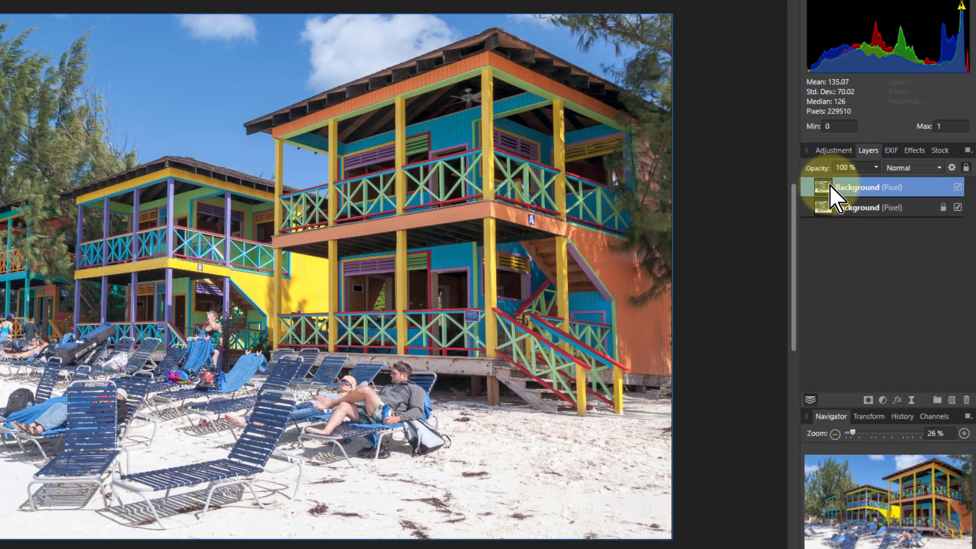
click(958, 208)
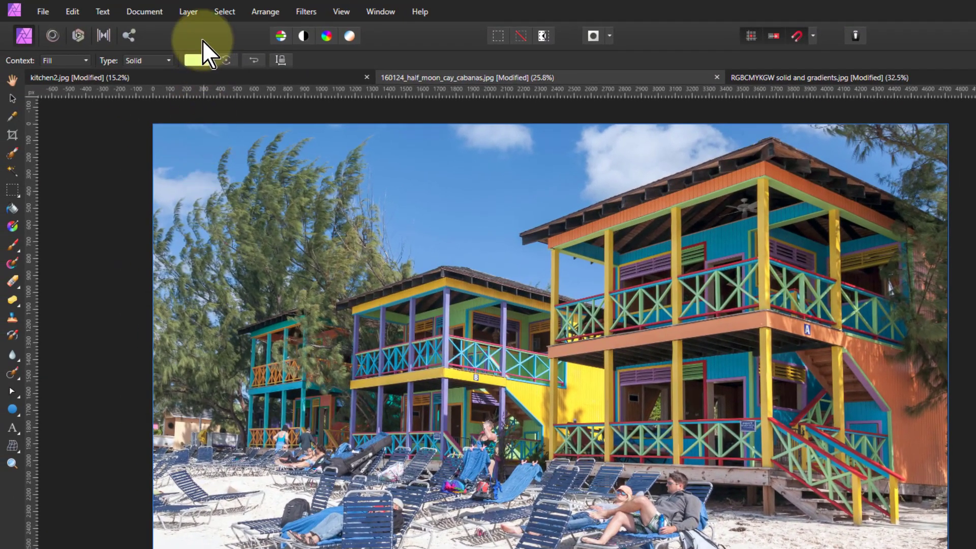
Apply Erase White Paper to the top copy, clearing its white sand and clouds.
click(306, 11)
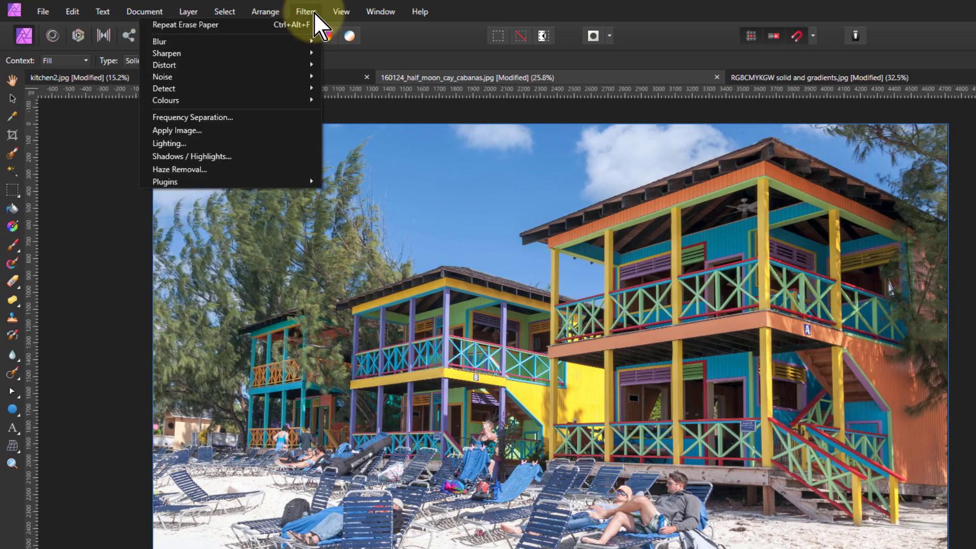
mouse_move(262, 97)
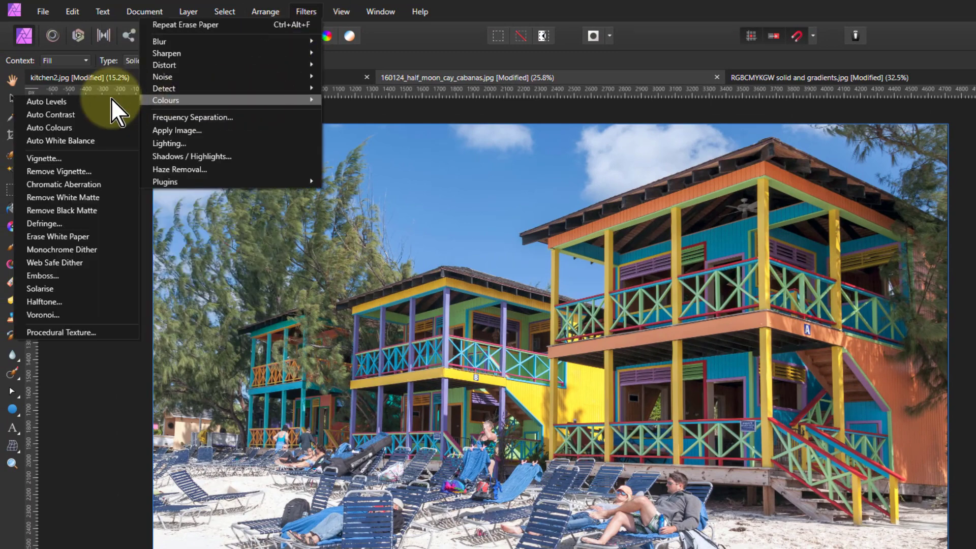
click(87, 236)
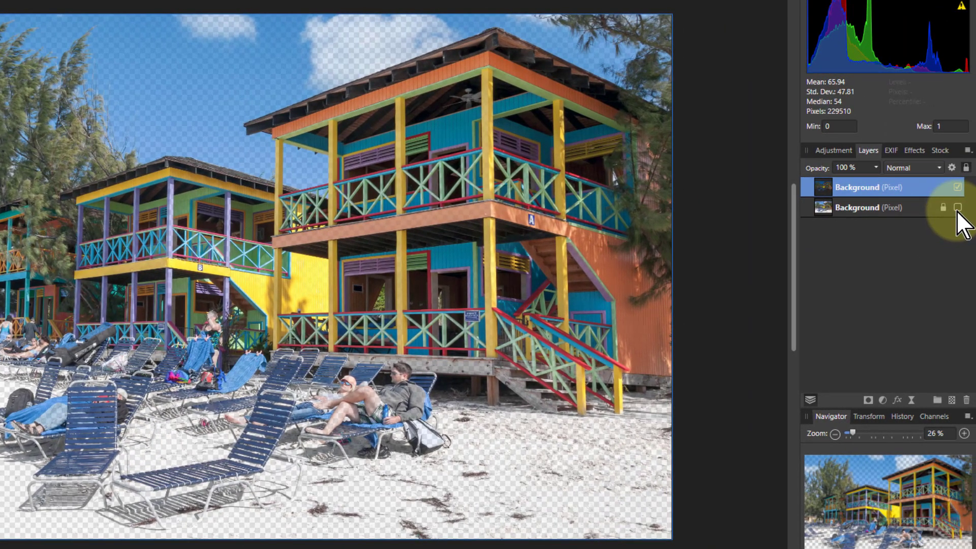
Show the original Background again and set the top copy to Linear Light blending.
click(956, 209)
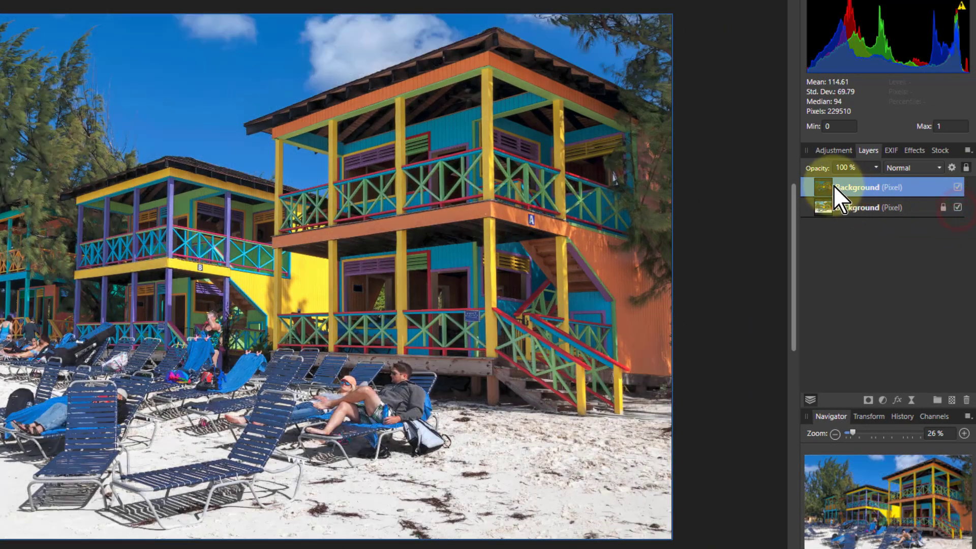
click(915, 170)
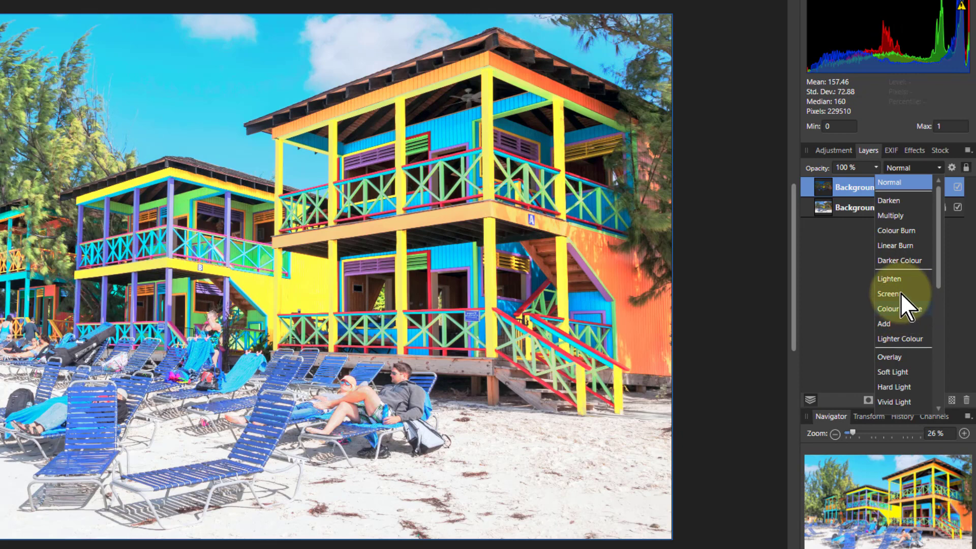
scroll(902, 293, down, 1)
scroll(902, 287, down, 1)
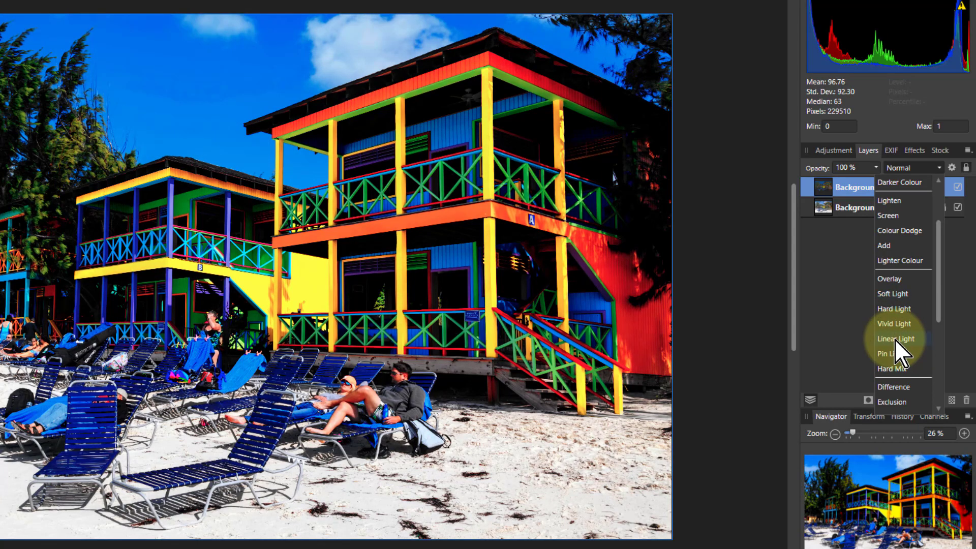
click(894, 339)
Try a lower opacity on the top copy, then restore 100% opacity and Normal blending.
drag(875, 169, 822, 182)
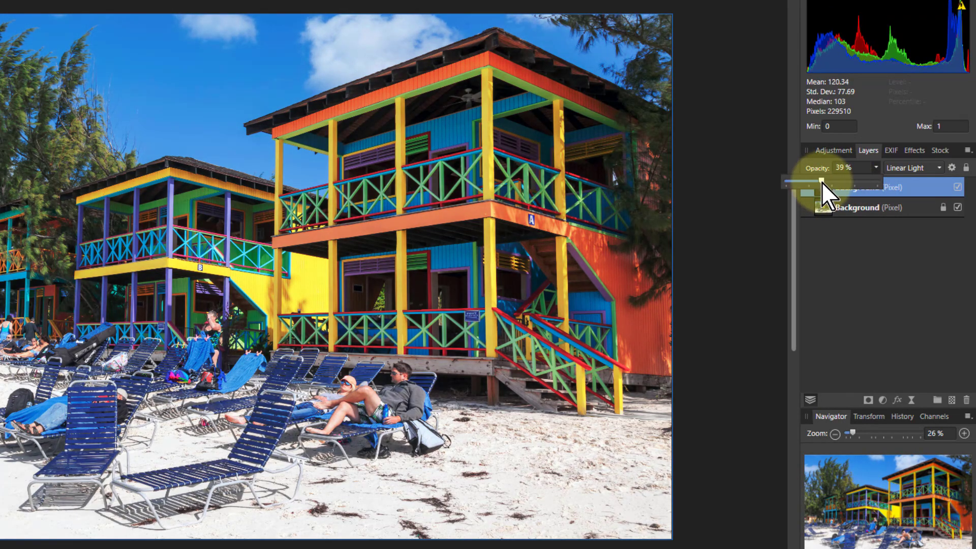
drag(821, 182, 937, 184)
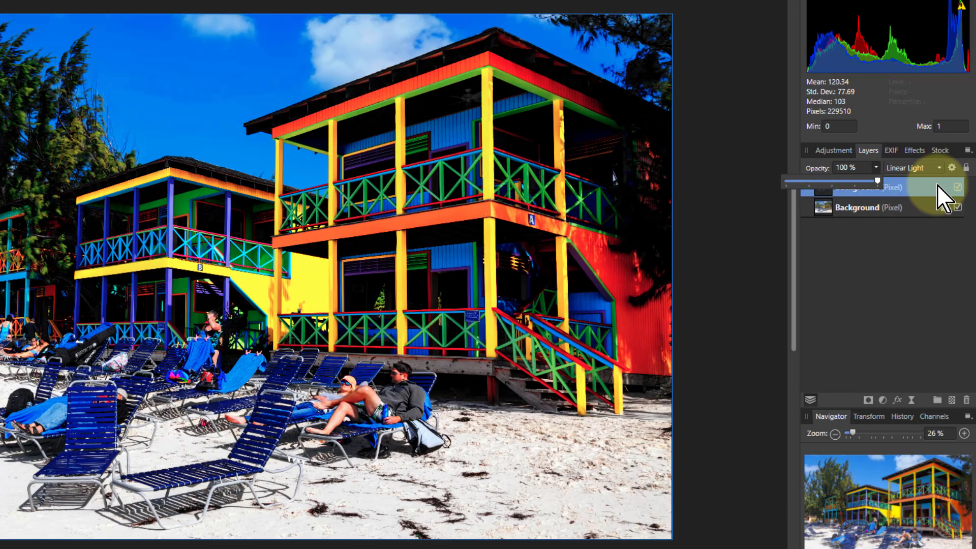
click(902, 169)
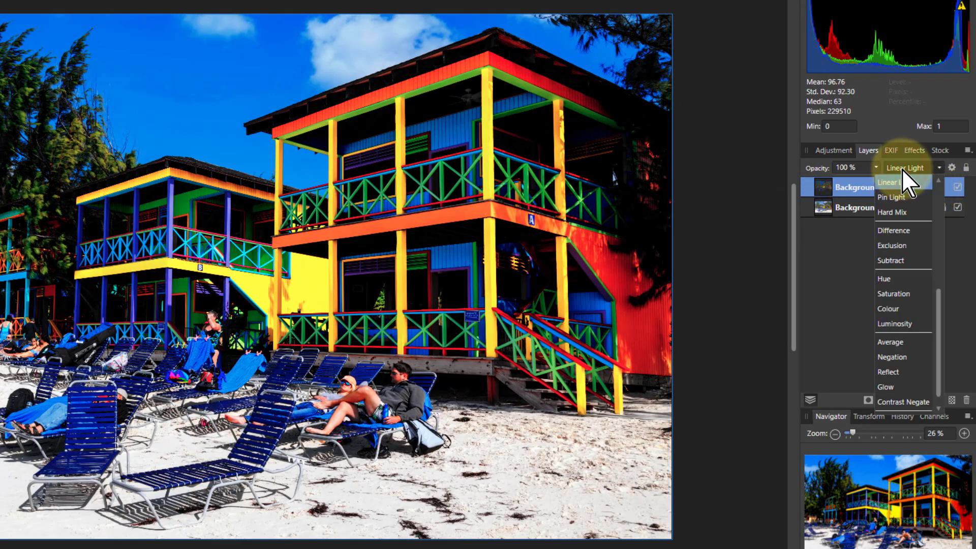
scroll(905, 188, up, 5)
click(884, 184)
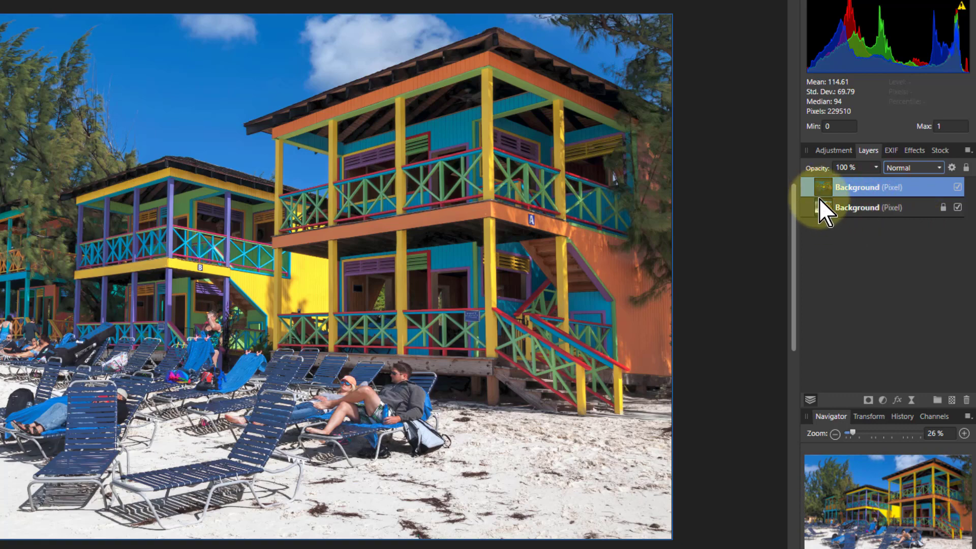
Hide the original Background and add a new fill layer at the bottom of the stack.
click(956, 208)
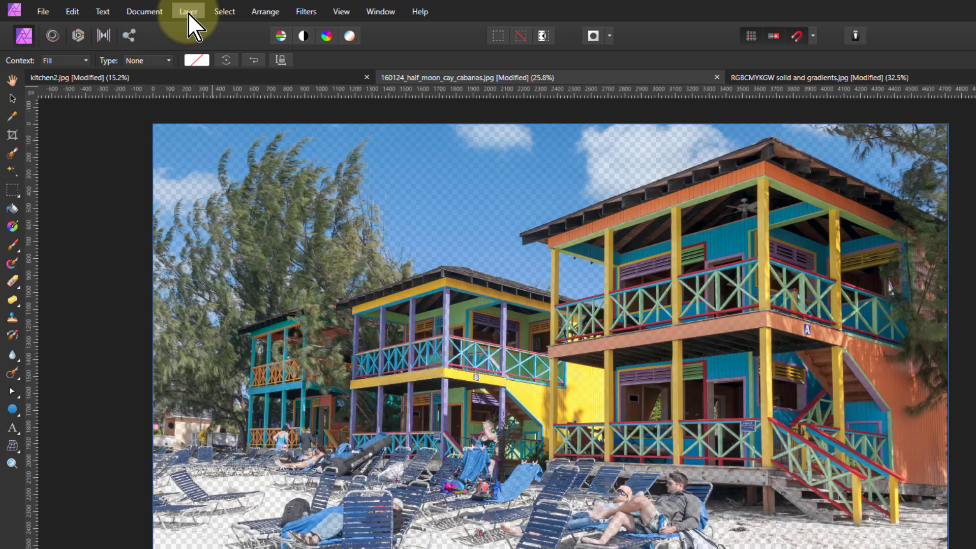
click(187, 12)
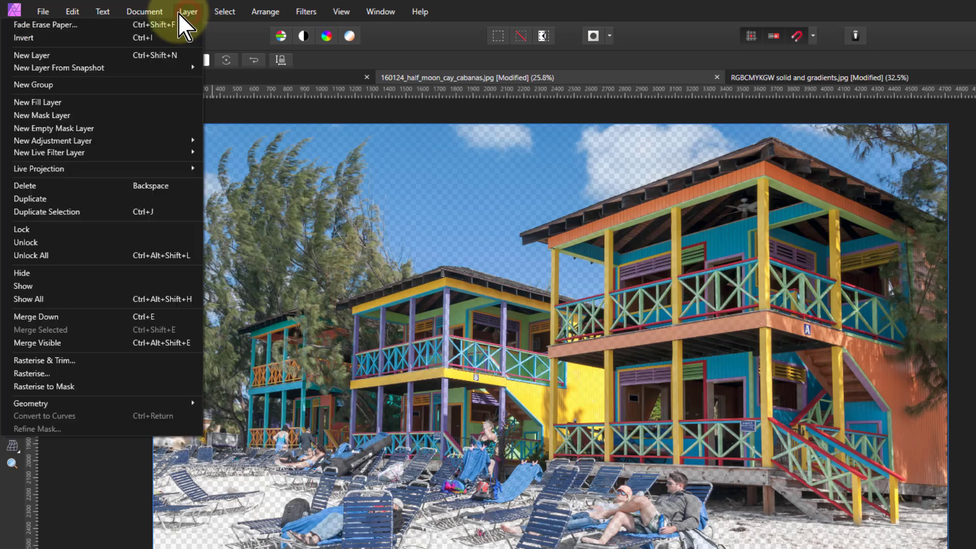
click(131, 104)
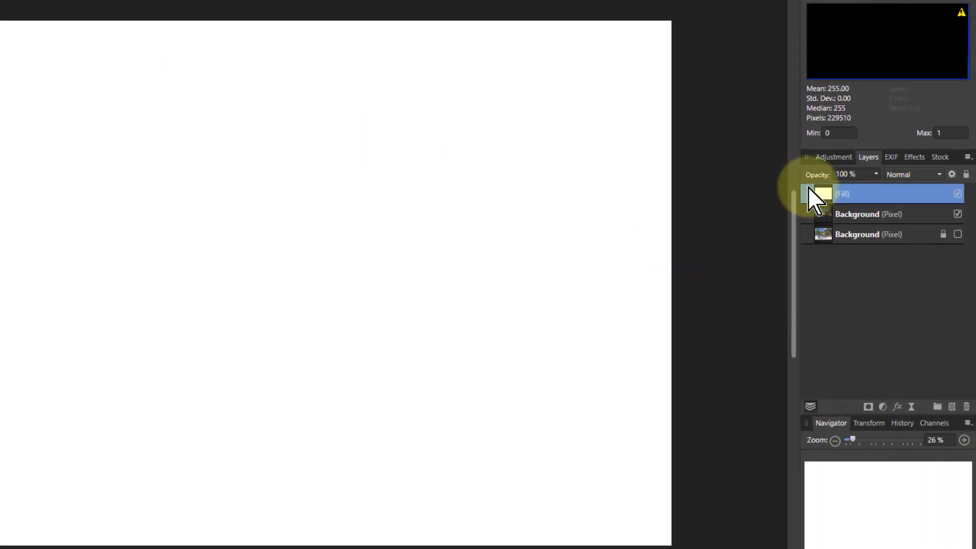
drag(809, 187, 825, 269)
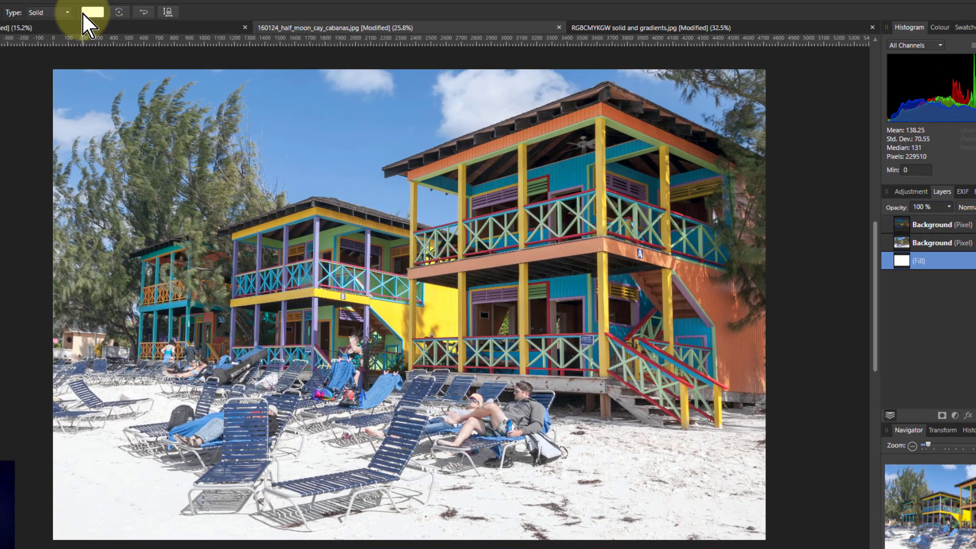
Set the fill colour to pale yellow (RGB 243/255/219) after trying cyan shades.
click(93, 12)
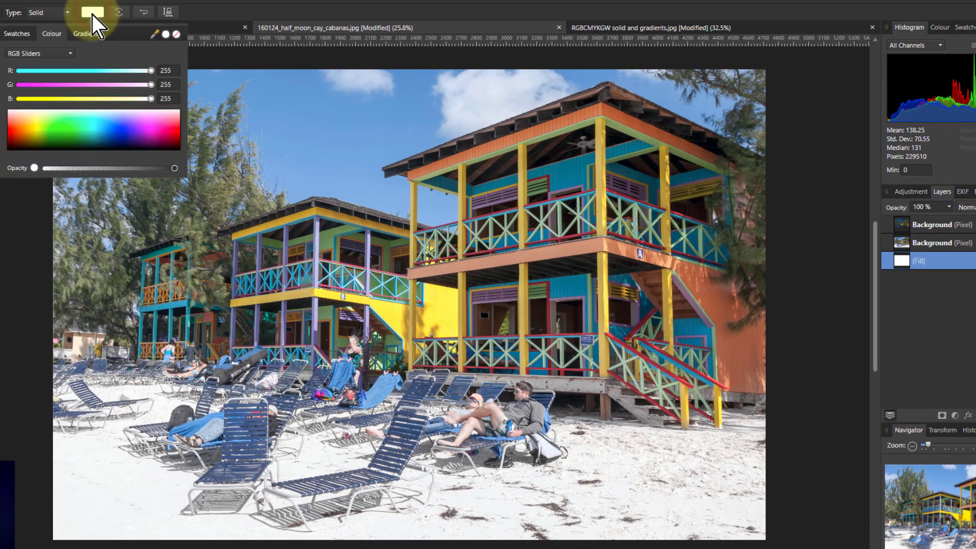
click(92, 117)
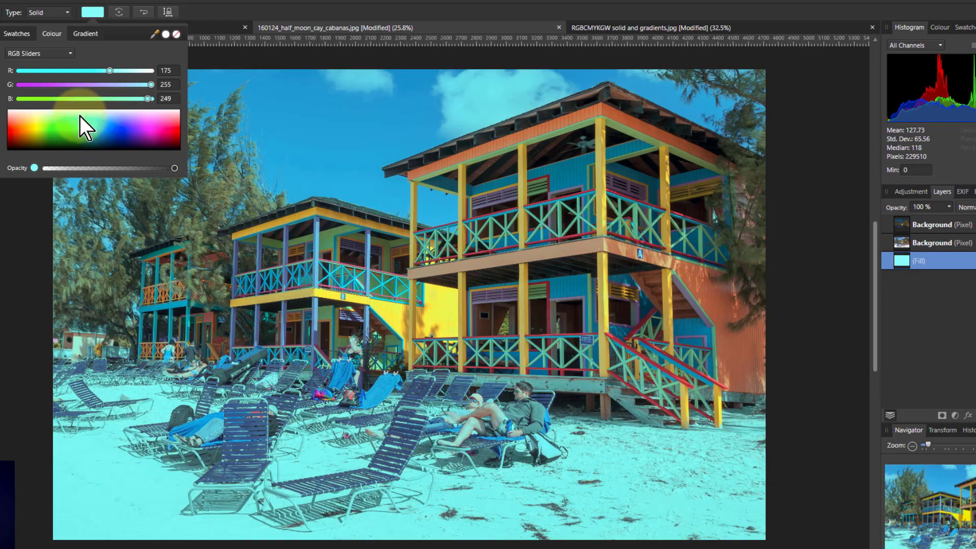
click(81, 117)
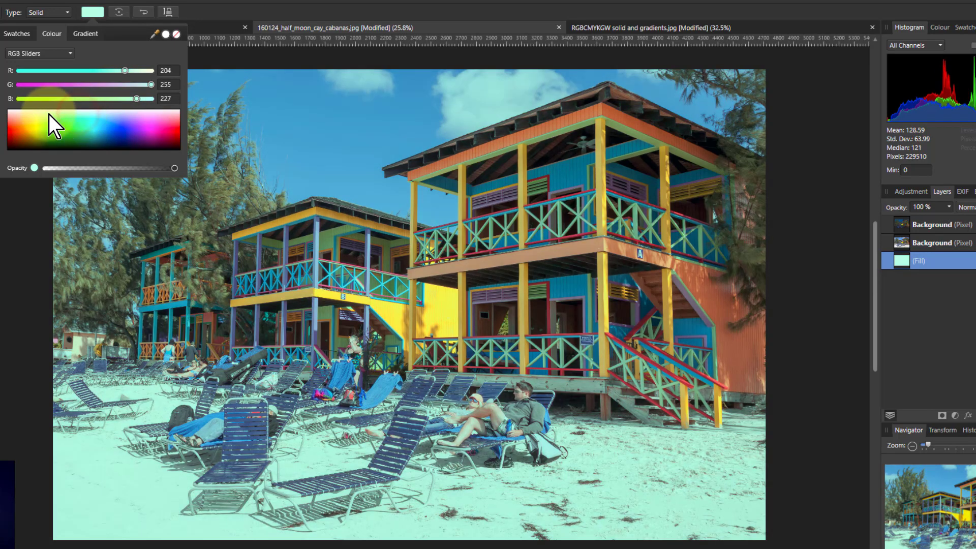
click(41, 113)
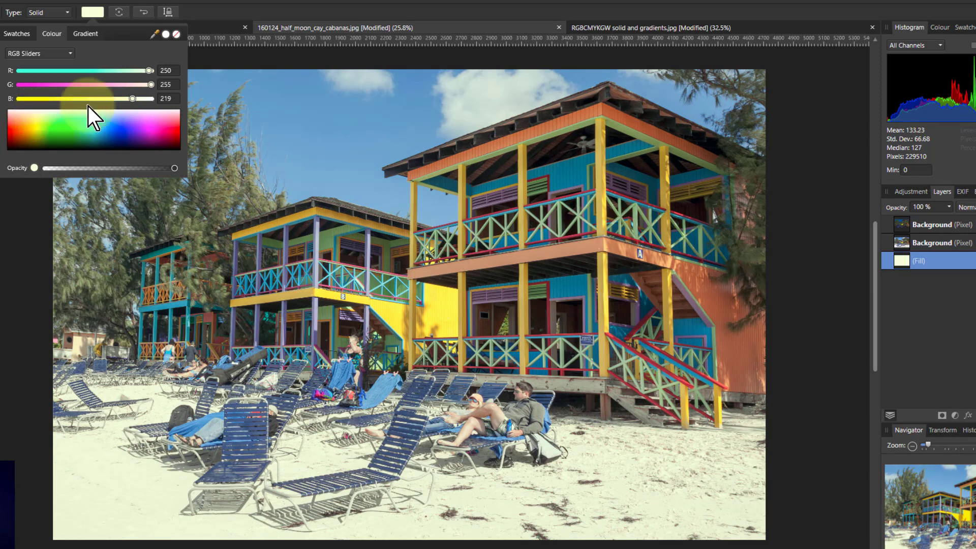
drag(146, 100, 144, 74)
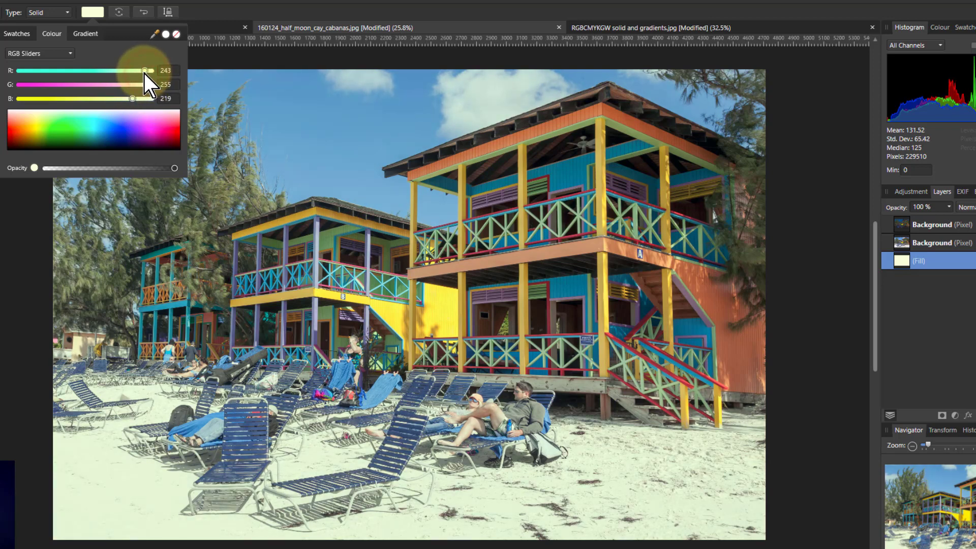